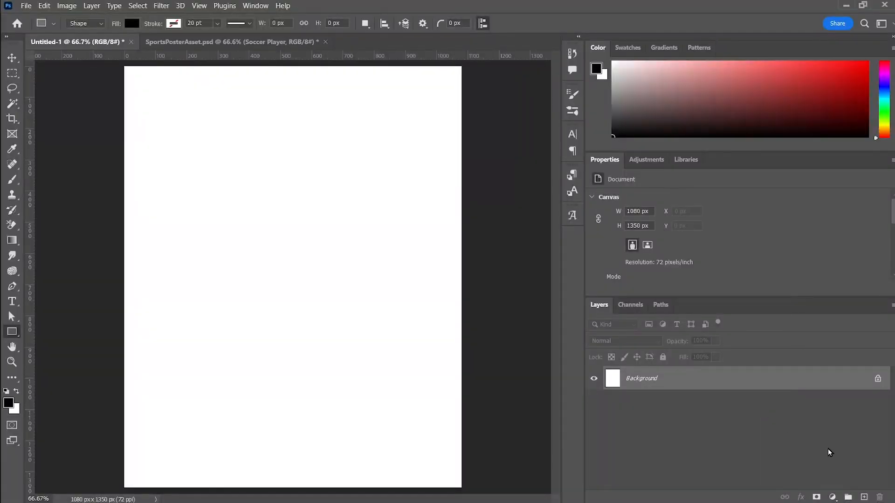
Add a black solid colour fill layer above the white background
click(838, 495)
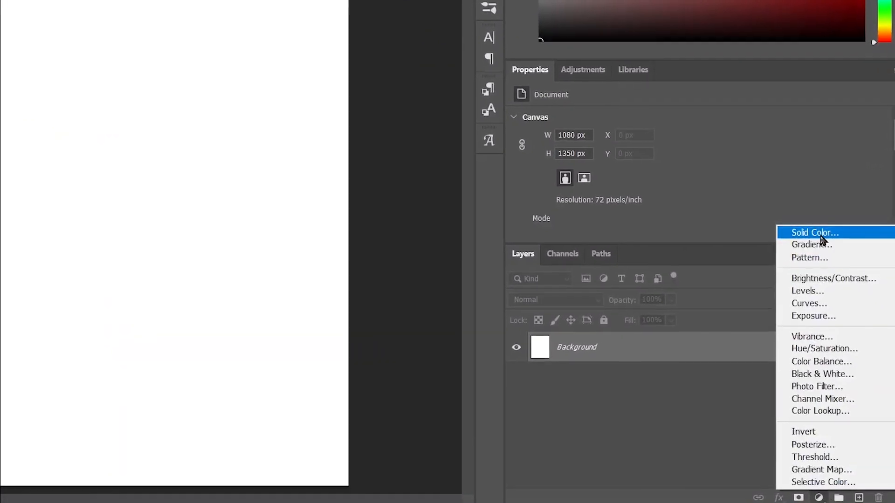
click(820, 234)
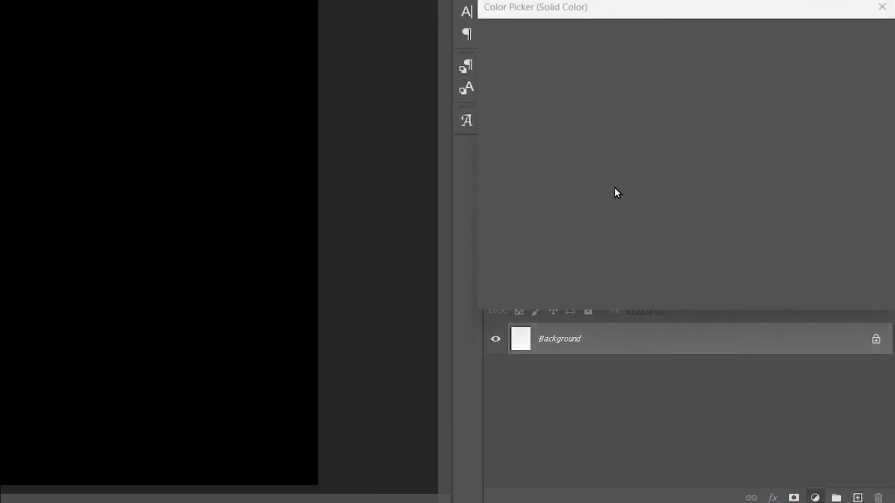
click(827, 37)
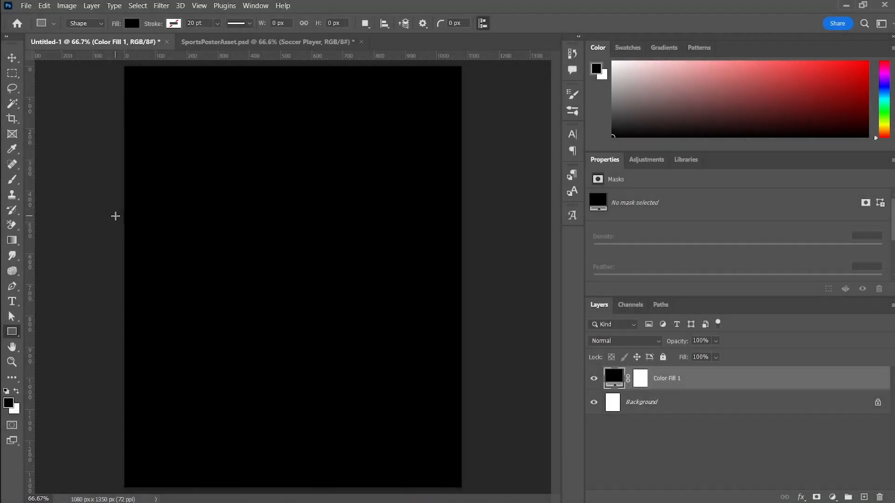
Draw a rectangle about 1252 by 519 px across the middle of the canvas and fill it with green 26a784
drag(115, 216, 505, 378)
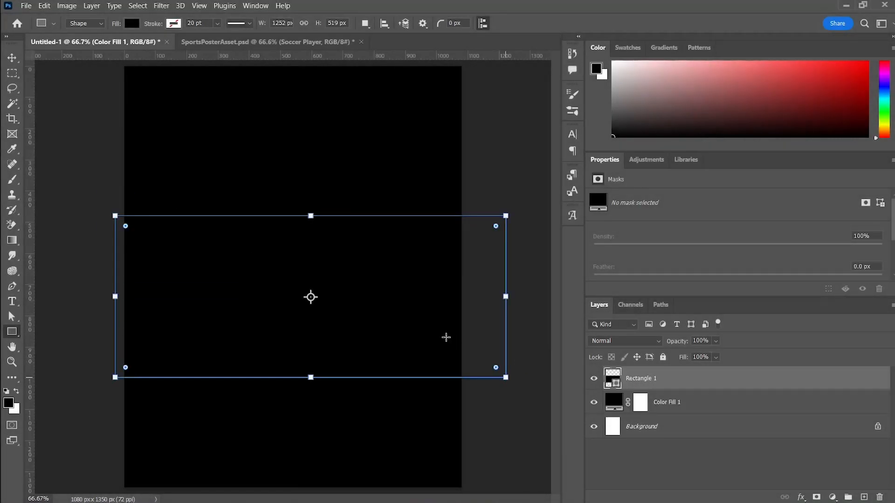
key(v)
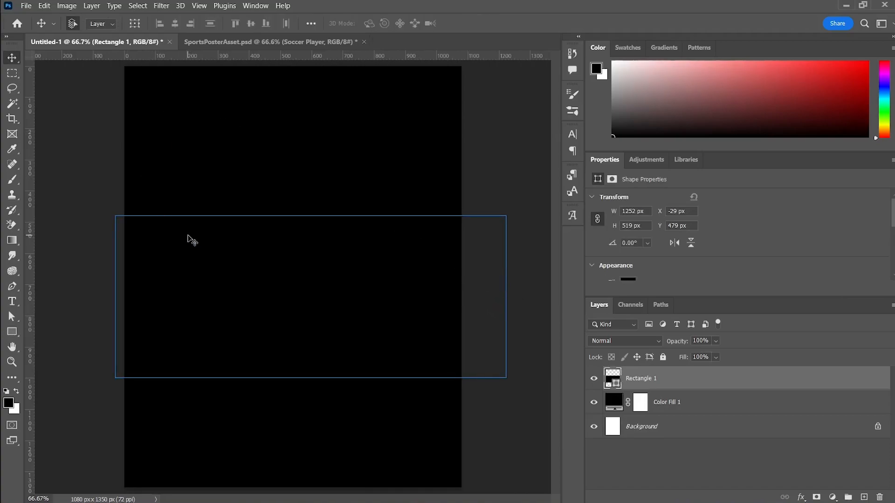
key(u)
click(131, 23)
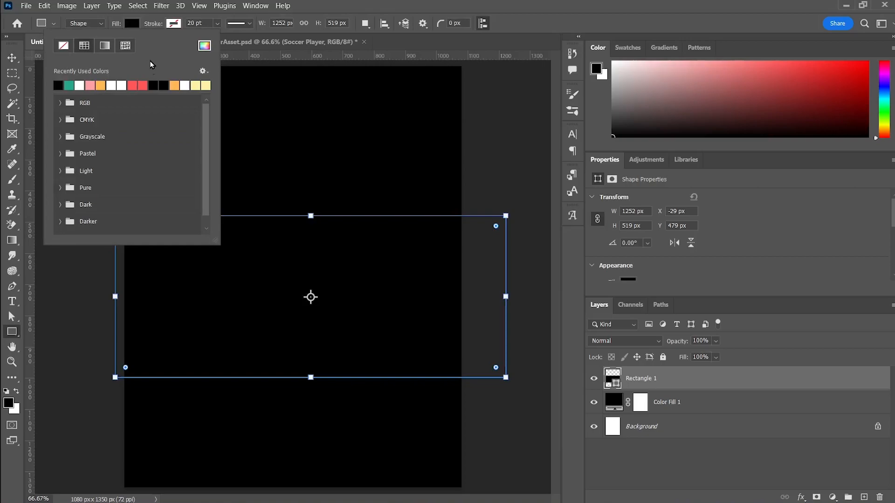
click(69, 86)
Move the green rectangle so it sits centred on the canvas
click(15, 57)
drag(292, 260, 294, 276)
click(490, 293)
click(418, 288)
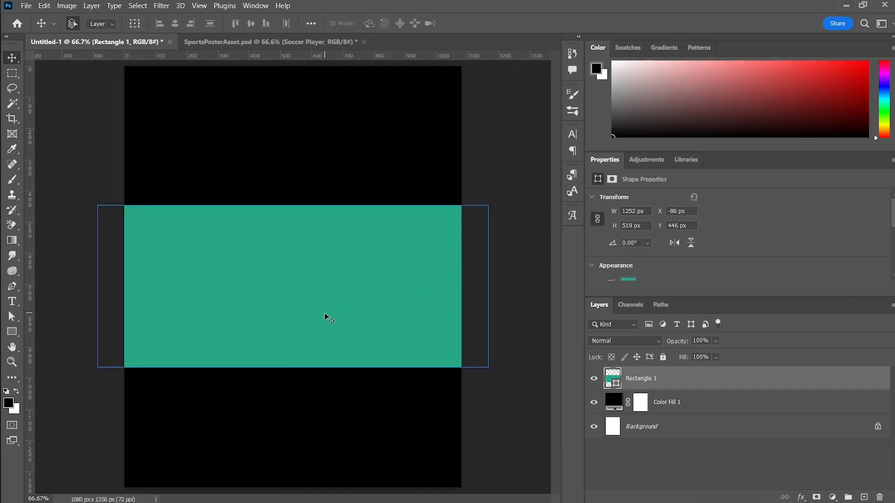
Duplicate the green rectangle, stretch the copy to about 714 px high and centre it over the original band
key(ctrl+c)
key(ctrl+v)
key(u)
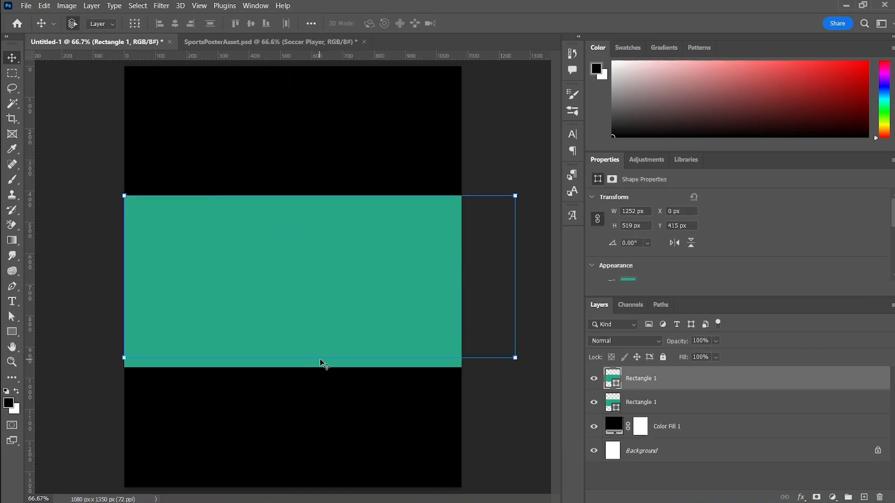
drag(320, 358, 326, 418)
key(v)
drag(400, 301, 383, 278)
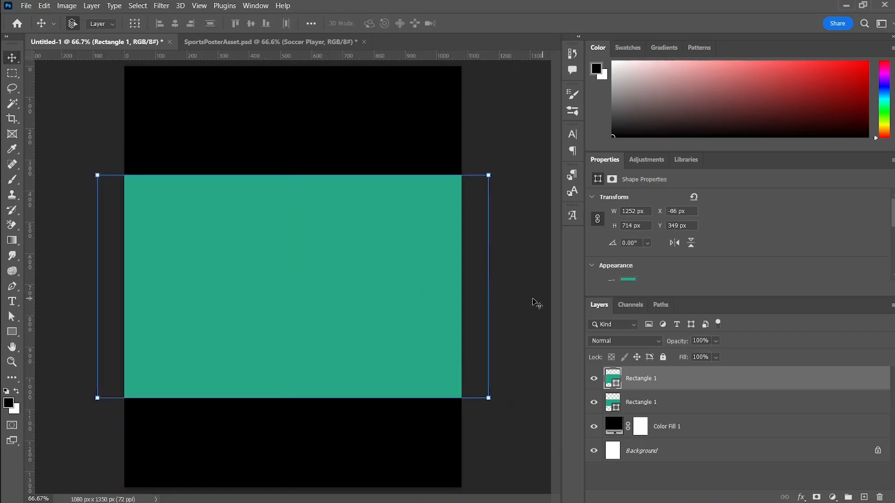
Place the taller rectangle behind the original band and change its fill to a darker green
click(671, 404)
click(616, 407)
key(u)
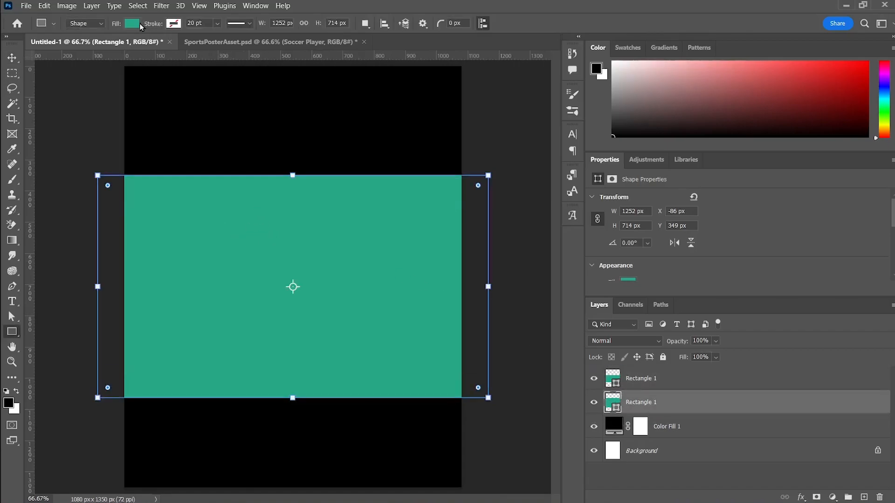
click(133, 23)
click(204, 46)
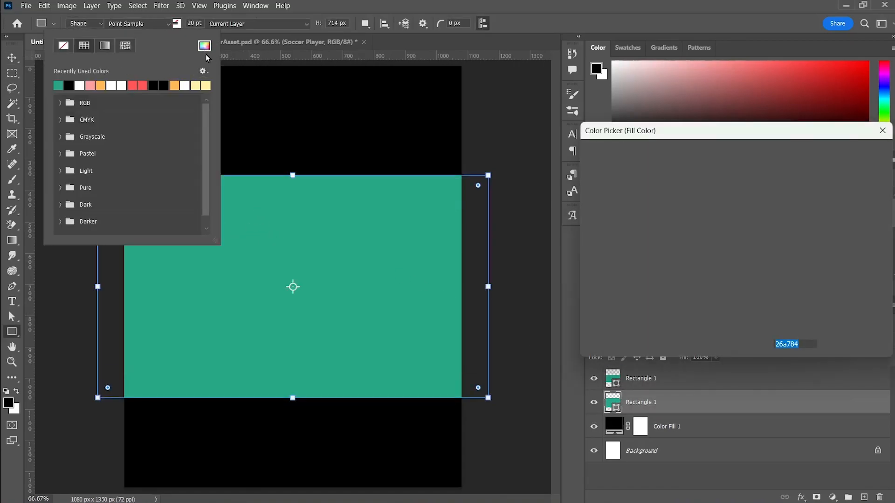
click(707, 249)
click(852, 154)
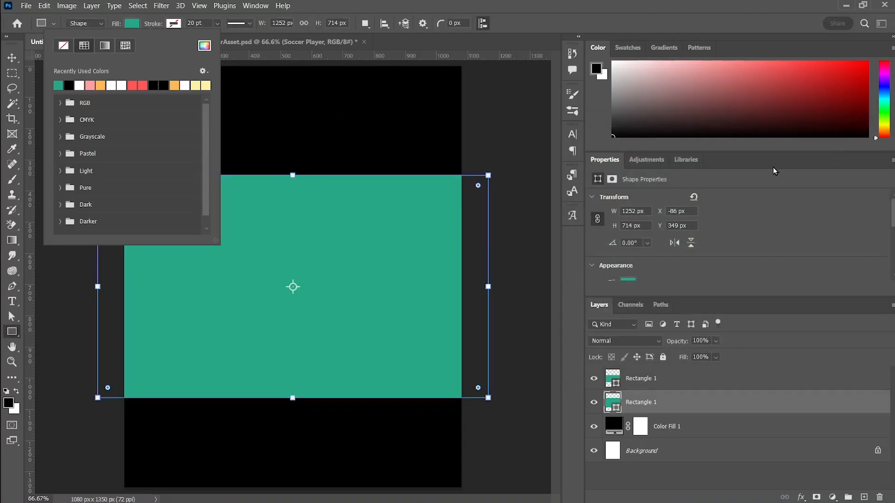
Stretch the dark green rectangle evenly up and down to a height of about 927 px
drag(293, 175, 293, 141)
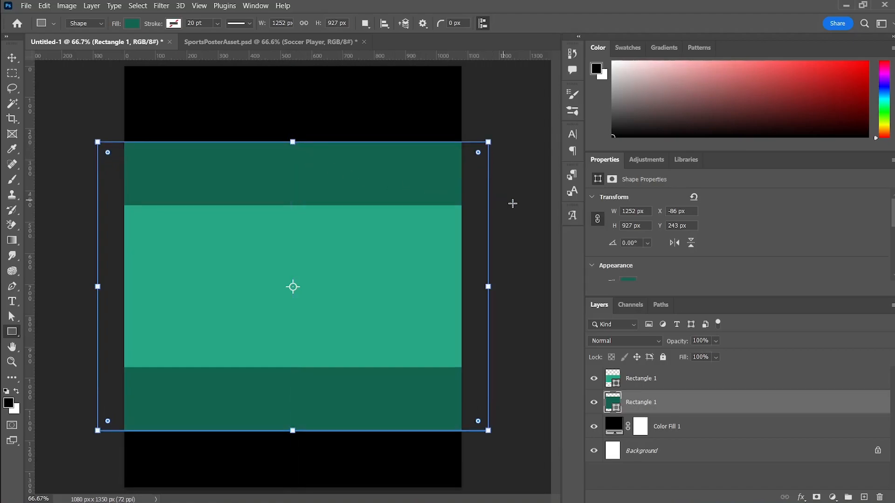
key(v)
drag(354, 180, 354, 180)
Draw a thin white rectangle about 1291 by 18 px across the upper part of the light green band
key(u)
drag(485, 227, 85, 230)
key(ctrl+t)
drag(465, 232, 488, 236)
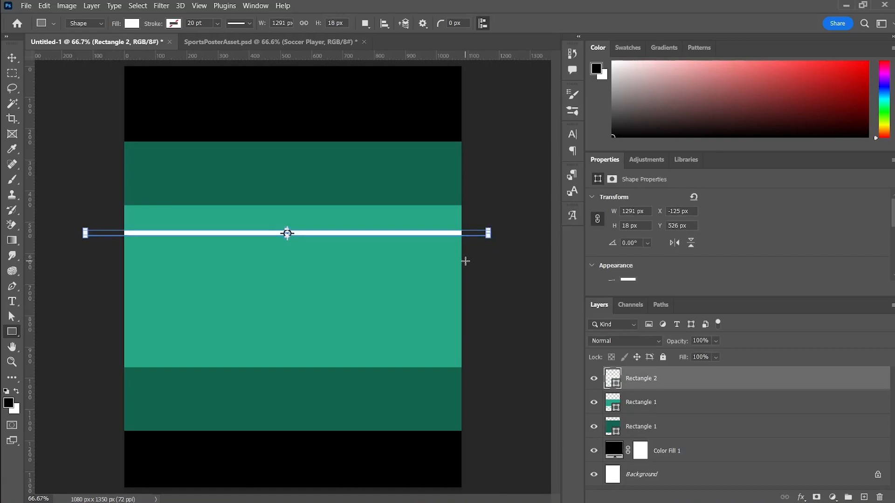
scroll(289, 248, up, 4)
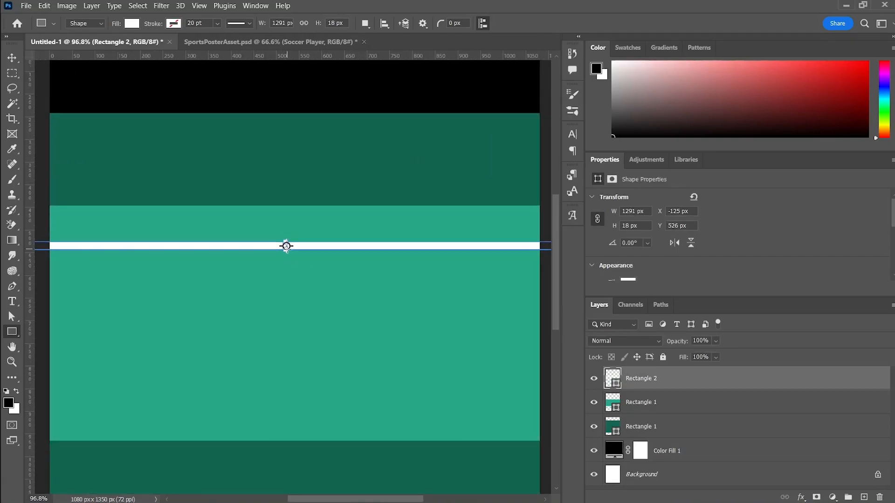
drag(287, 245, 288, 253)
key(v)
click(303, 250)
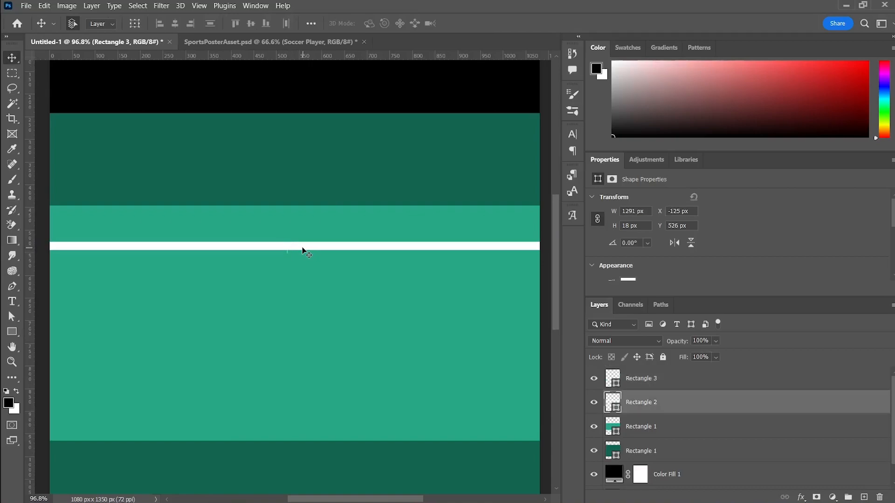
key(ctrl+z)
Thin the white line to about 8 px high and move it down to the middle of the light green band
key(u)
scroll(296, 254, up, 5)
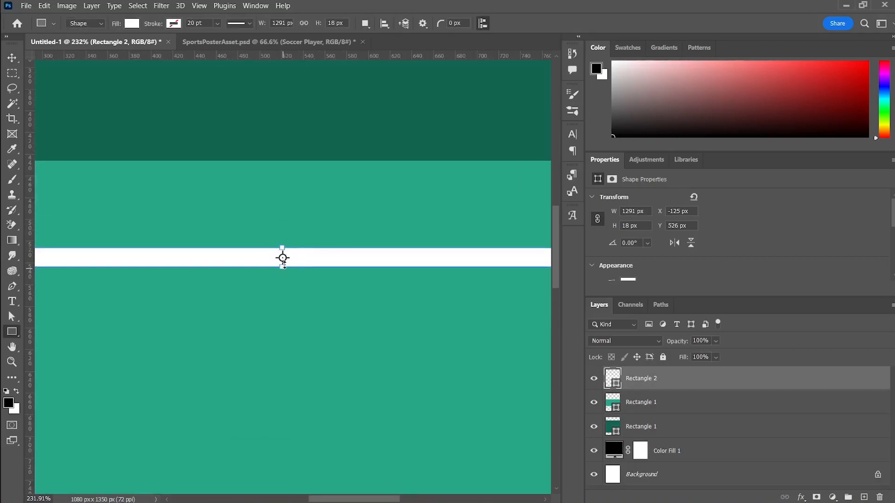
drag(283, 267, 283, 256)
key(v)
scroll(332, 289, down, 5)
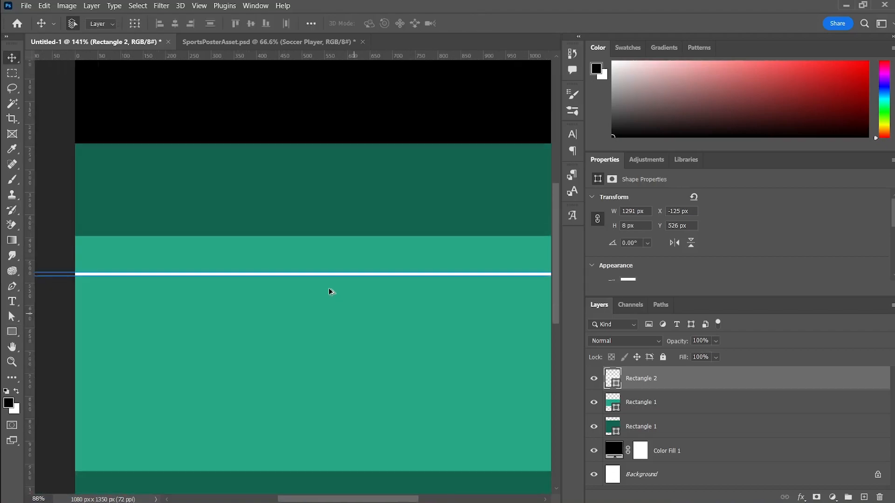
scroll(329, 288, down, 1)
drag(353, 229, 348, 298)
Apply a white Outer Glow effect with 61% opacity to the white line
click(832, 498)
click(802, 497)
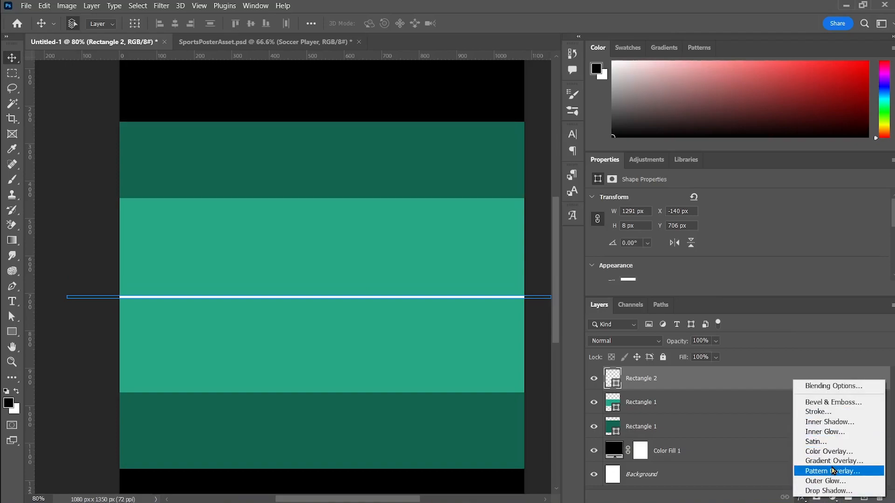
click(841, 480)
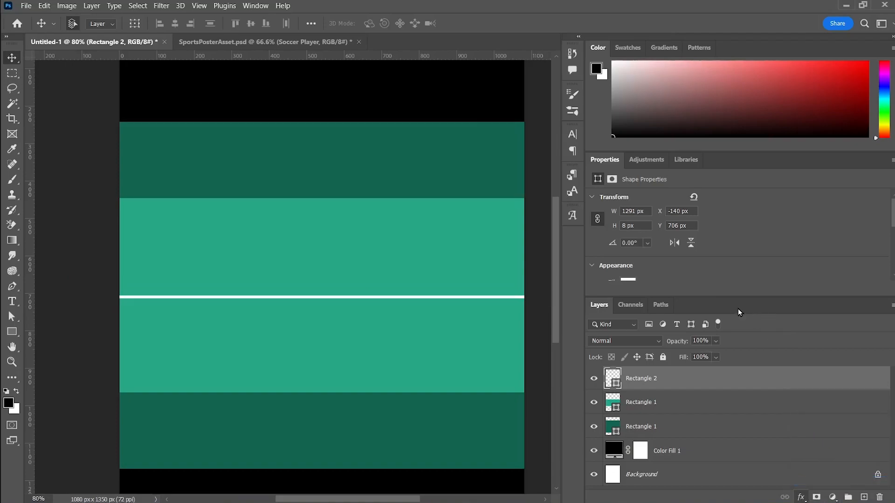
click(651, 129)
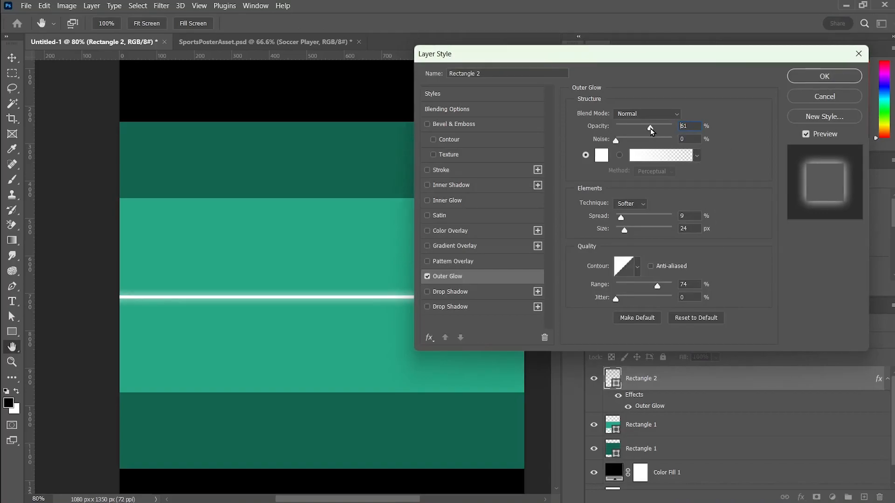
click(813, 76)
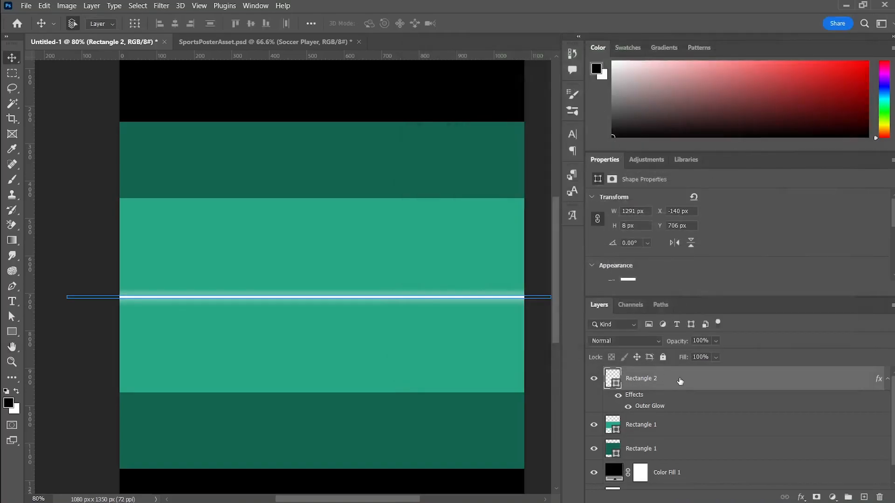
Duplicate the glowing line to form five evenly spaced parallel lines centred on the light green band
drag(337, 300, 350, 338)
key(ctrl+z)
scroll(340, 297, up, 3)
key(ctrl+0)
click(516, 373)
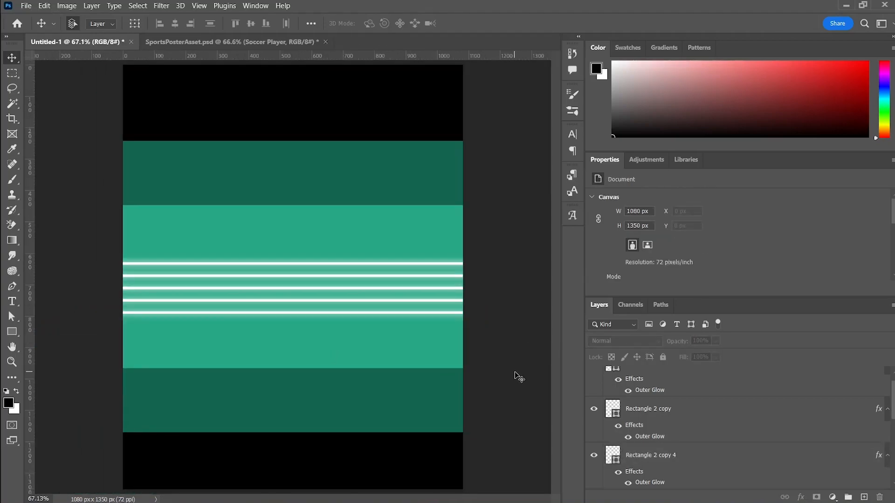
Select all the band and line layers together and rotate them 45° with Free Transform
scroll(746, 429, down, 5)
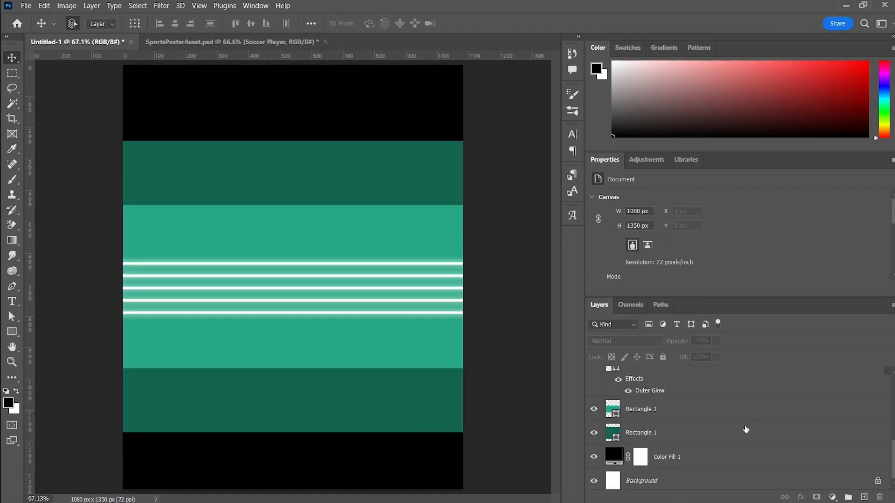
click(725, 440)
scroll(720, 426, up, 5)
shift+click(703, 387)
key(ctrl+t)
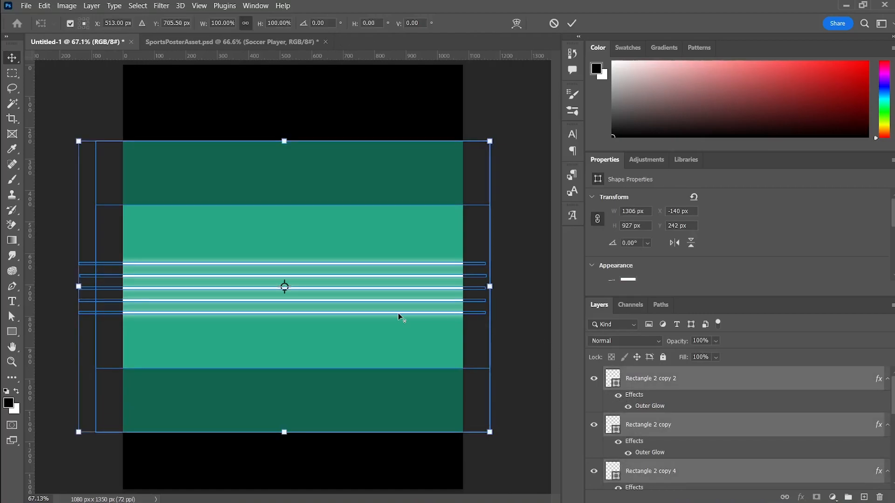
scroll(399, 317, down, 2)
drag(452, 301, 393, 382)
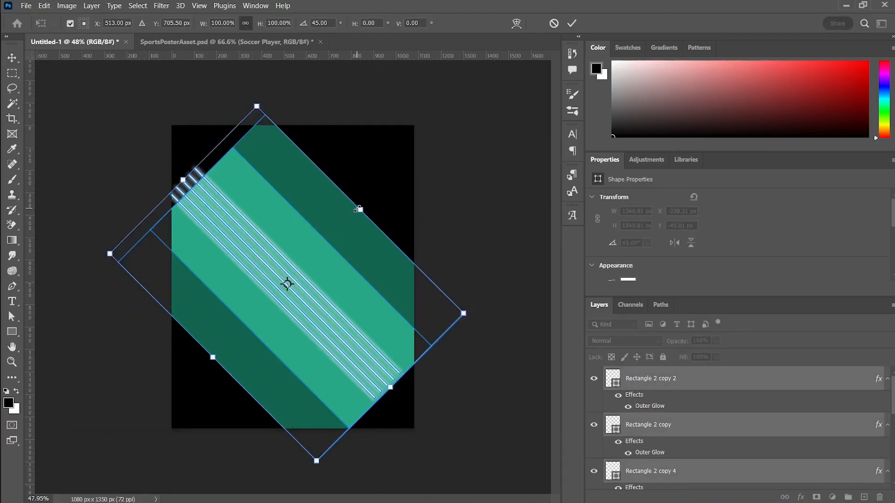
Enlarge the stripes to about 146% wide and 135% high and rotate them to about 50.7° so they cross the canvas diagonally
drag(361, 209, 429, 199)
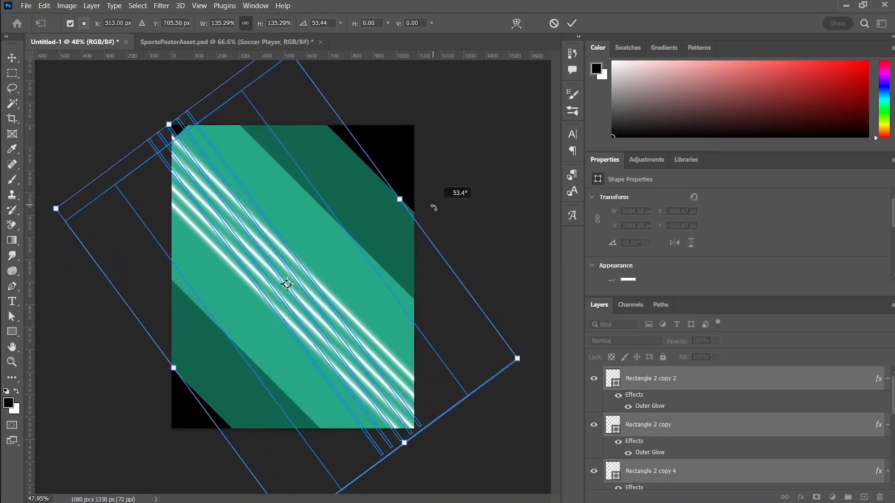
drag(354, 305, 367, 303)
drag(459, 194, 436, 185)
drag(280, 307, 263, 285)
drag(409, 419, 428, 448)
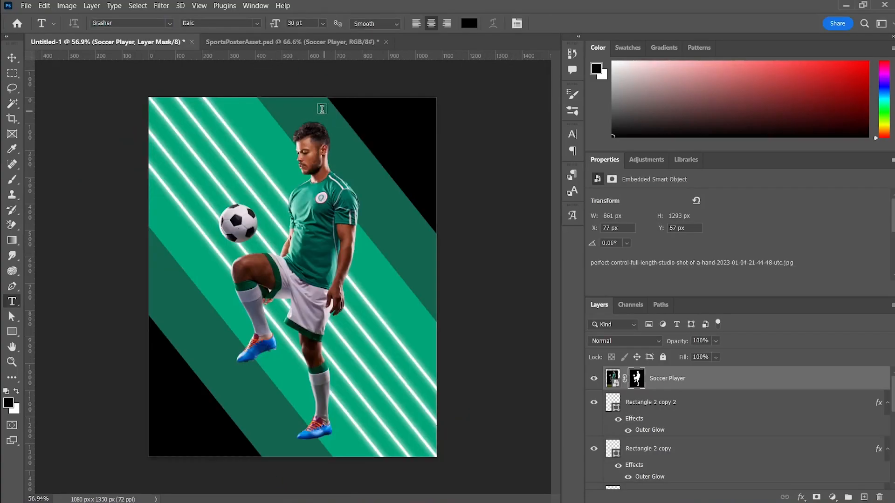
Add the number 30 as white (ffffff) 300 pt text over the black upper-right corner of the poster
drag(317, 113, 425, 225)
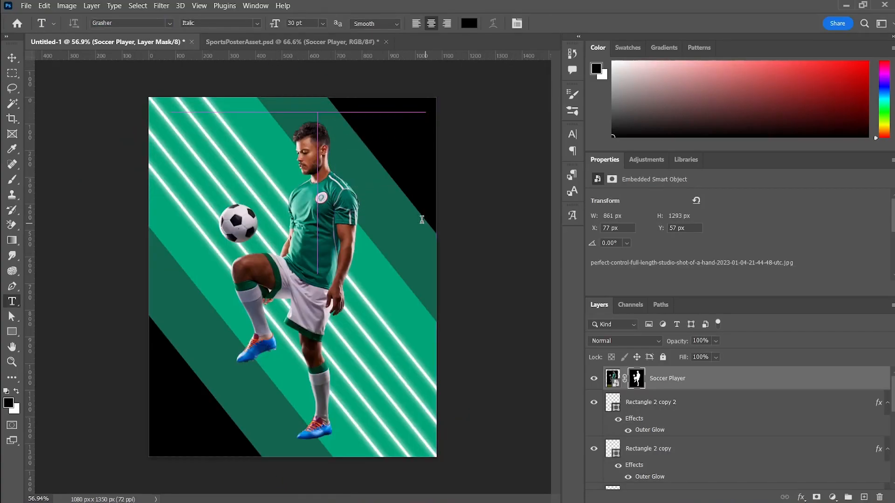
key(BackSpace)
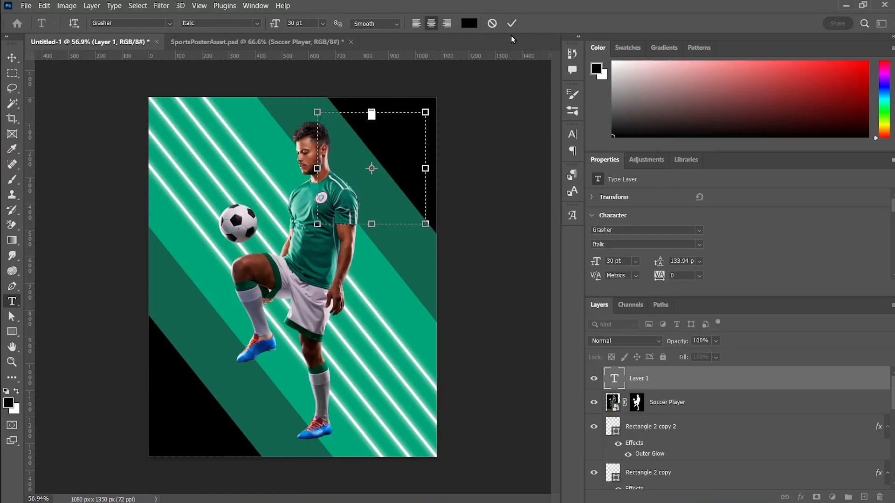
click(468, 24)
click(642, 208)
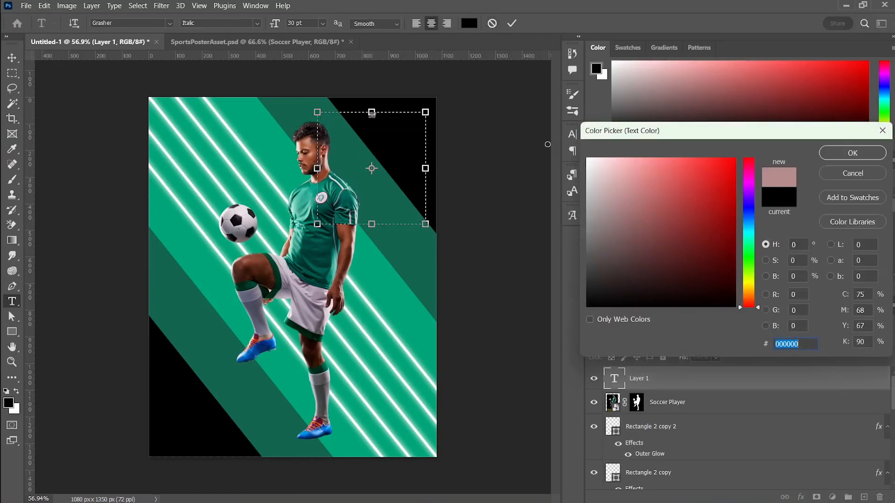
drag(548, 144, 548, 145)
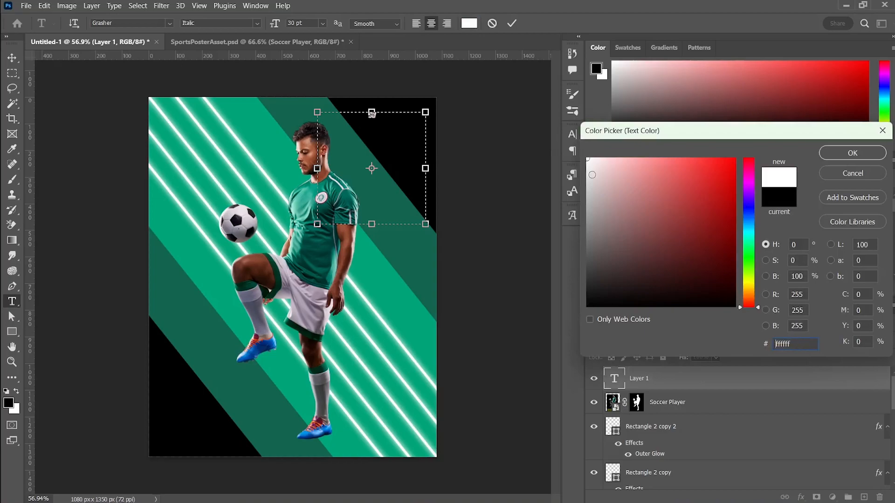
click(846, 153)
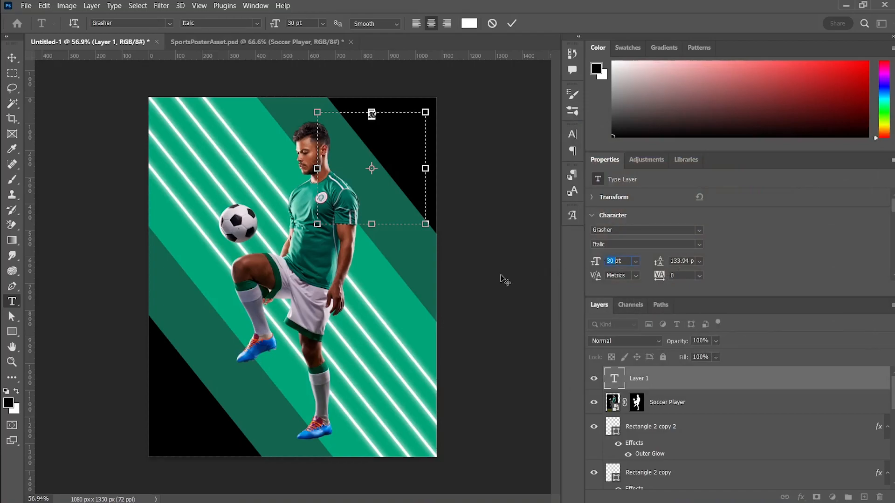
key(Return)
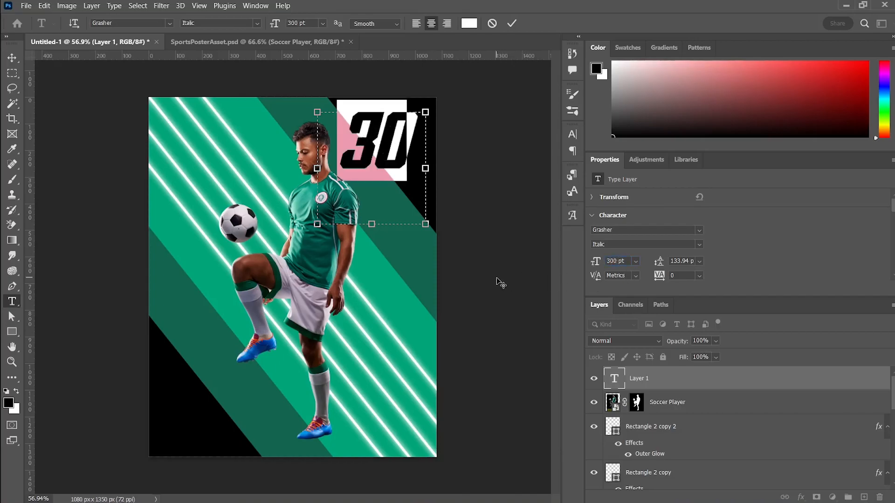
click(18, 60)
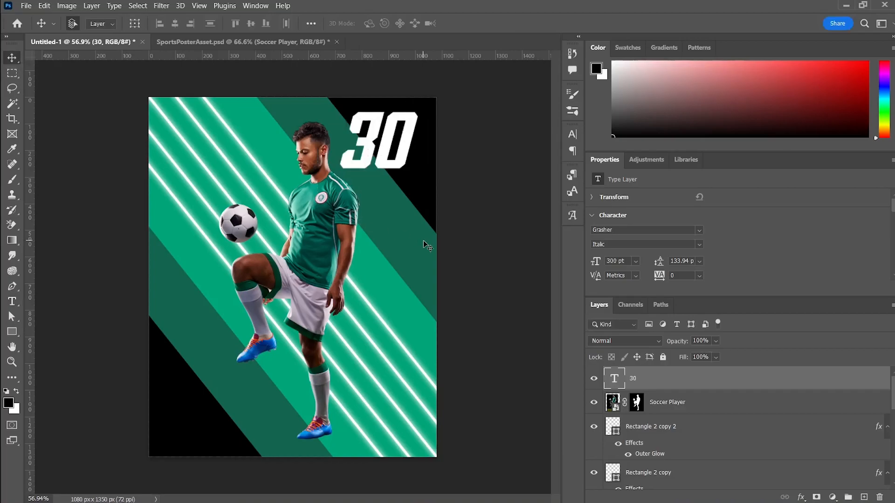
Enlarge the number 30 to about 120% and place it behind the soccer player in the poster's upper-right corner
key(ctrl+t)
drag(372, 224, 371, 237)
drag(404, 148, 395, 158)
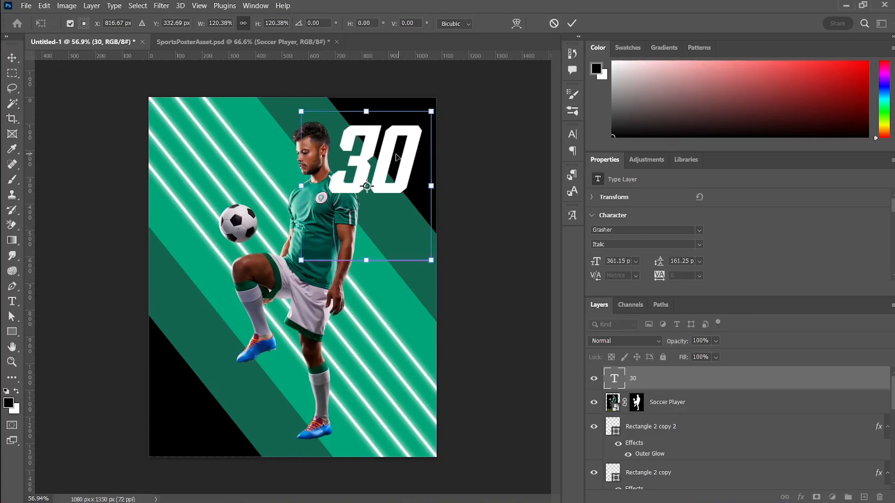
key(Return)
drag(679, 387, 677, 409)
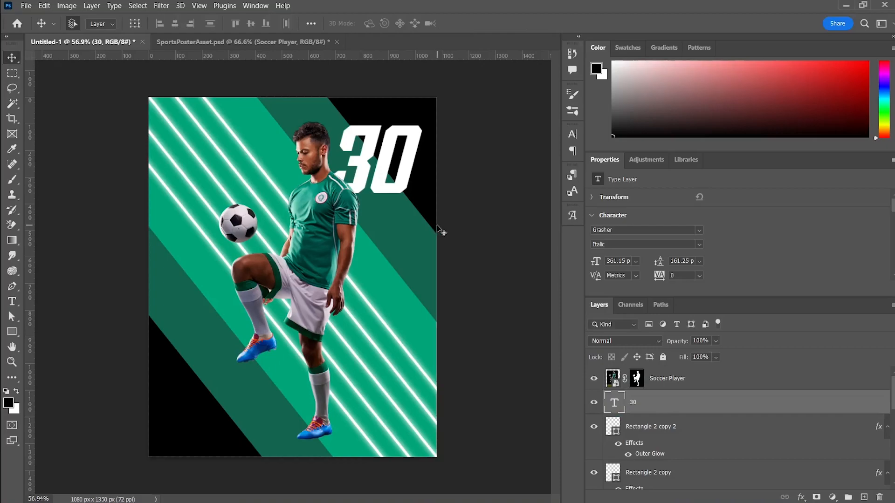
mouse_move(407, 167)
mouse_down()
mouse_move(409, 154)
mouse_move(410, 163)
mouse_up()
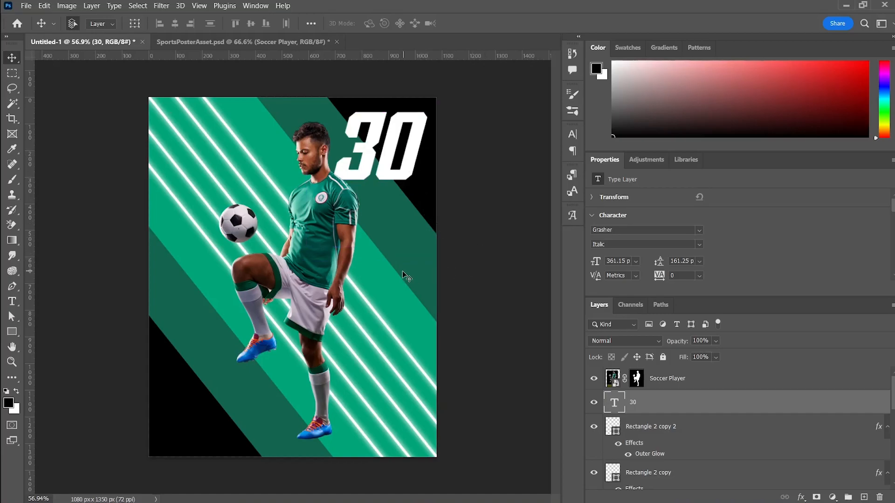
Add an off-white (f8f8f8) Solid Color fill layer above the 30 and invert its layer mask to black
click(834, 496)
click(836, 293)
click(587, 161)
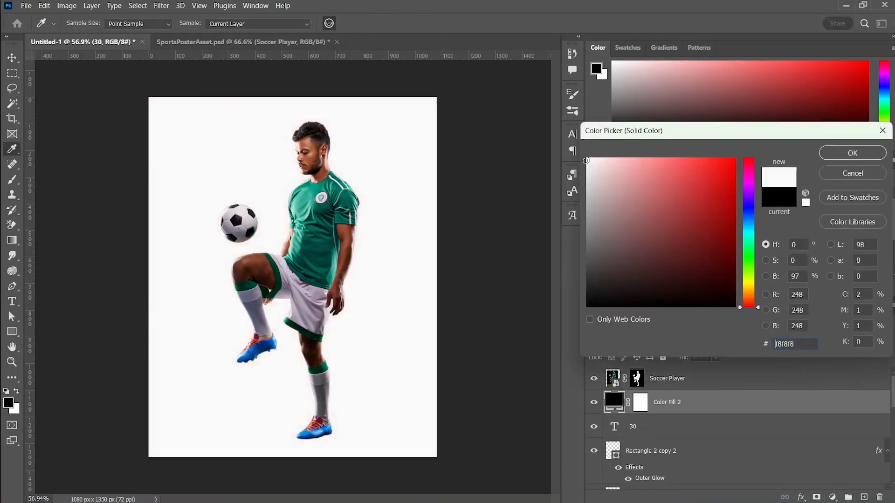
click(847, 153)
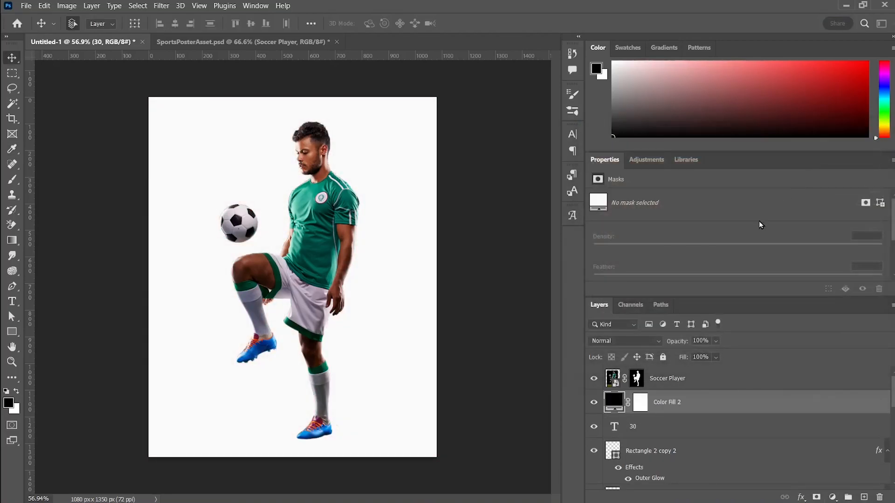
click(641, 400)
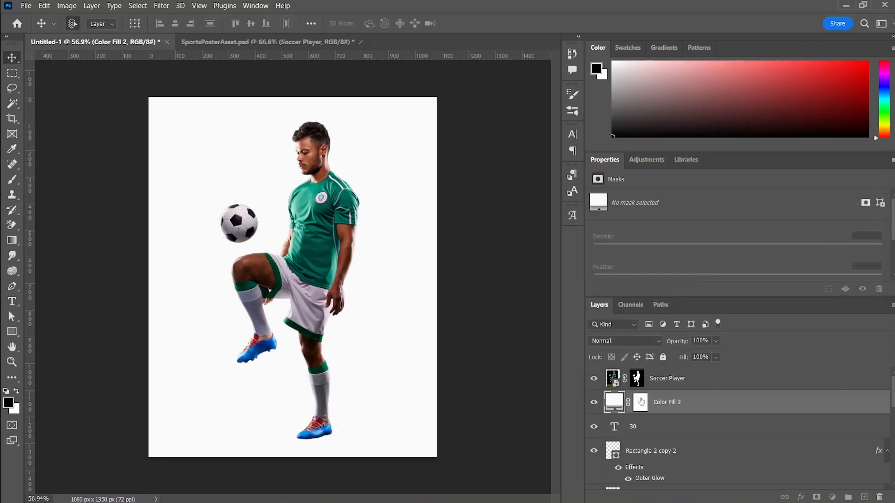
key(ctrl+i)
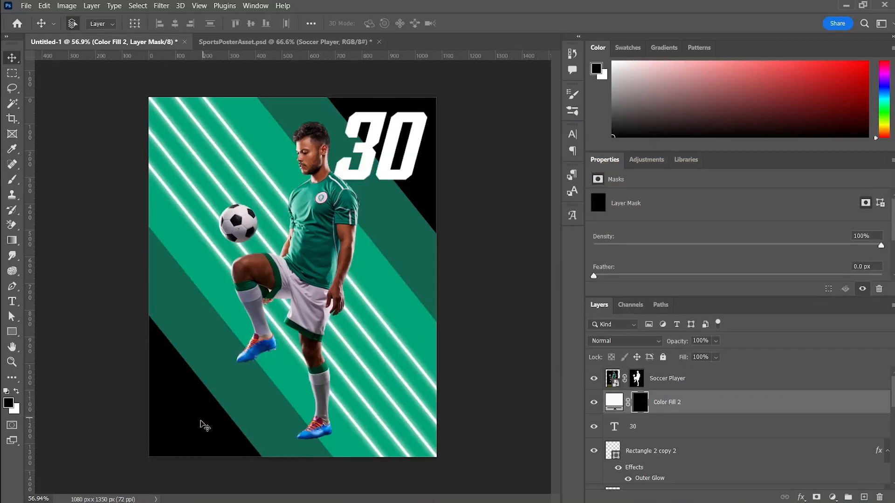
Paint a handwritten signature on the fill layer's mask with a white 5 px brush over the poster's black lower-left corner
scroll(177, 433, up, 6)
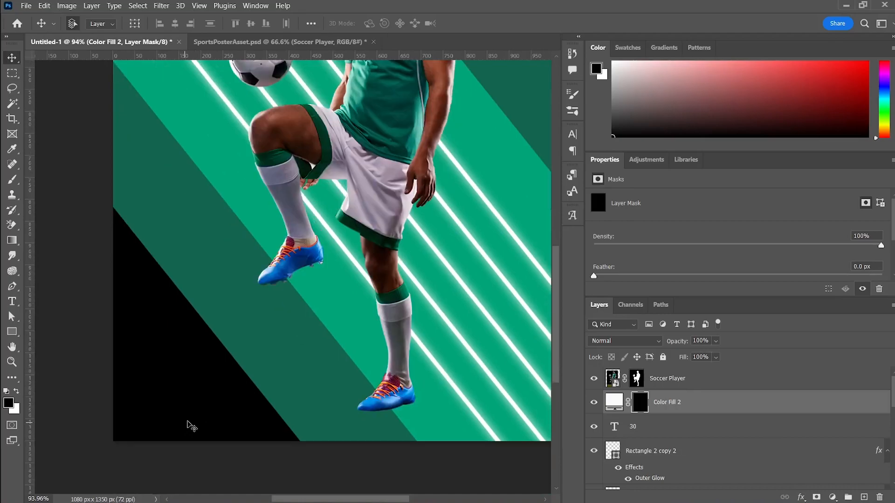
scroll(195, 404, up, 2)
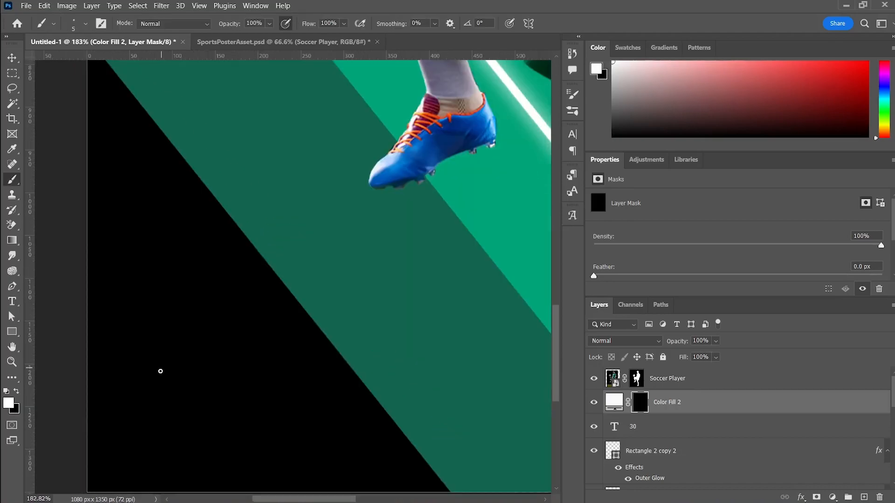
mouse_move(160, 372)
mouse_down()
mouse_move(214, 253)
mouse_move(243, 329)
mouse_up()
mouse_move(116, 357)
mouse_down()
mouse_move(277, 375)
mouse_move(446, 359)
mouse_up()
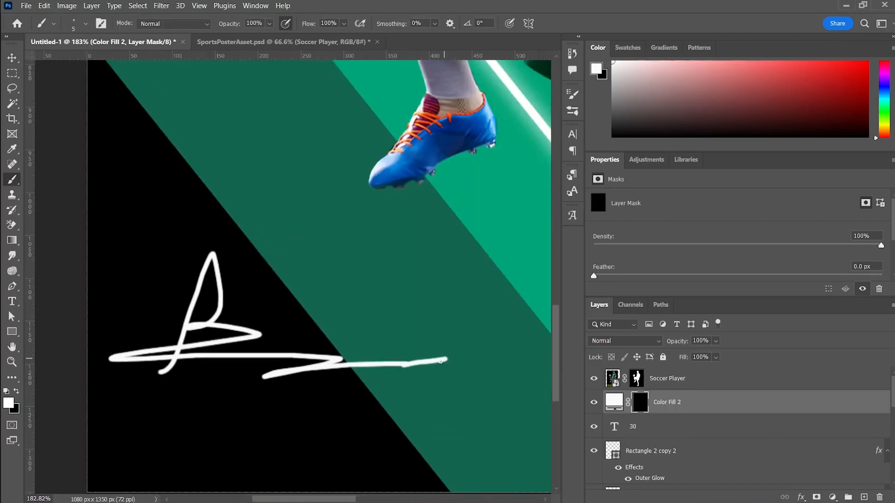
scroll(413, 372, down, 4)
scroll(414, 371, down, 3)
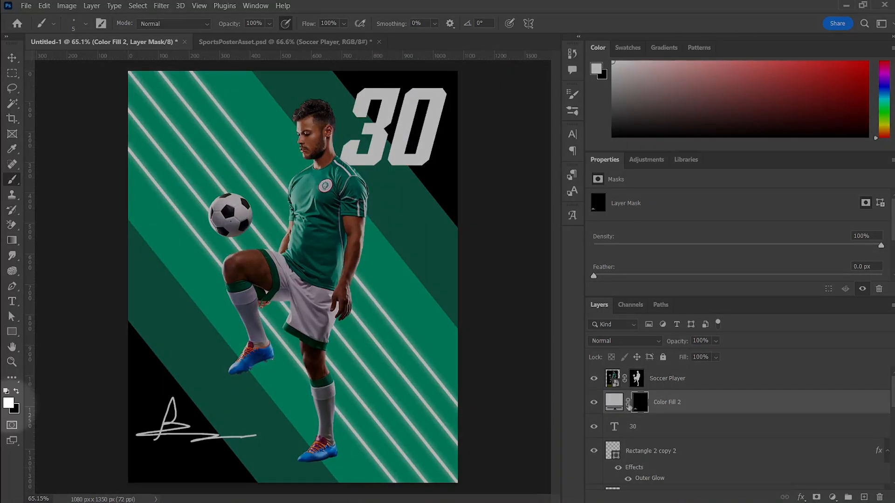
Scale the signature to about 111% with Free Transform and position it near the bottom of the poster's lower-left corner
click(614, 401)
key(ctrl+t)
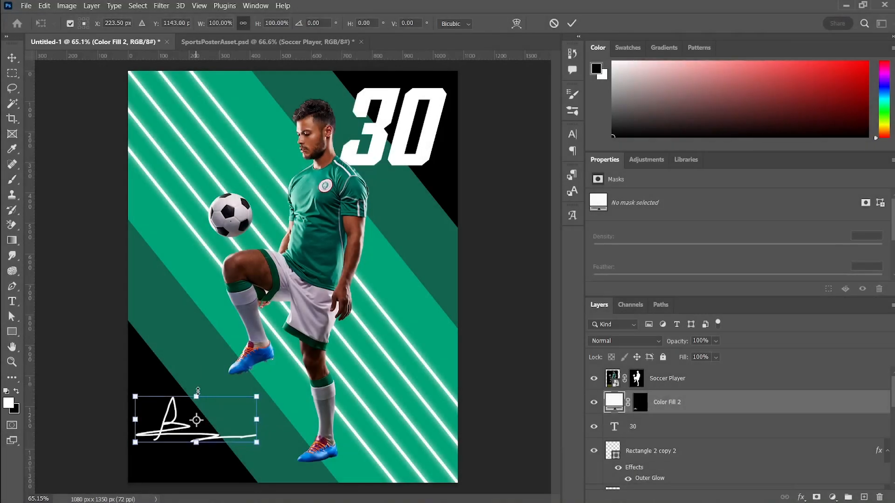
drag(197, 396, 197, 392)
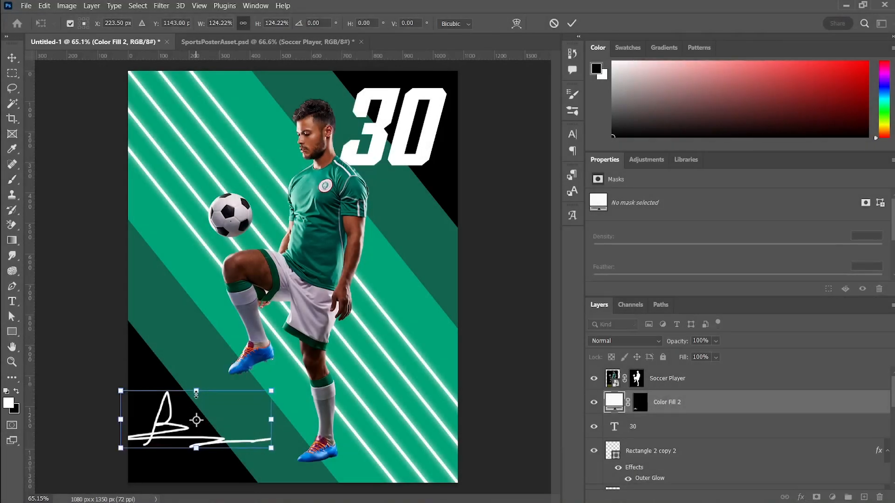
drag(171, 423, 179, 434)
drag(278, 433, 271, 437)
key(Return)
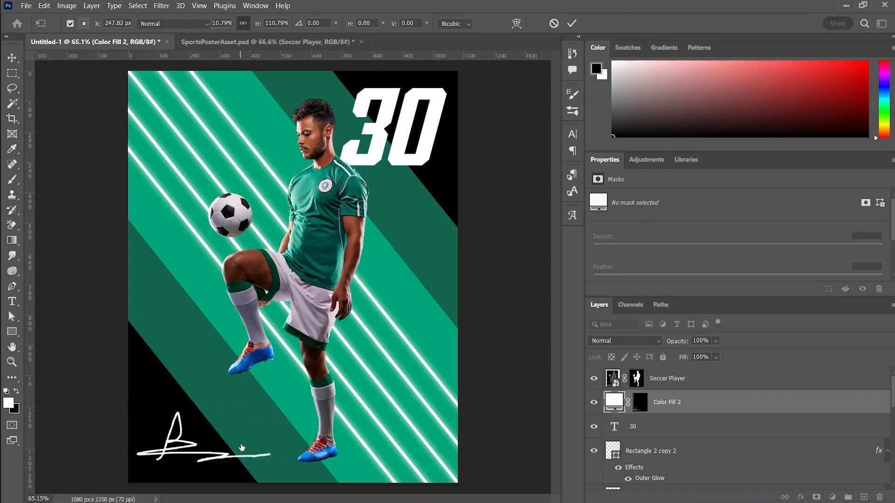
Bring the blue smooth textured paper background into the poster as a layer between Rectangle 2 copy 2 and the 30
key(b)
key(v)
click(472, 344)
scroll(446, 347, down, 1)
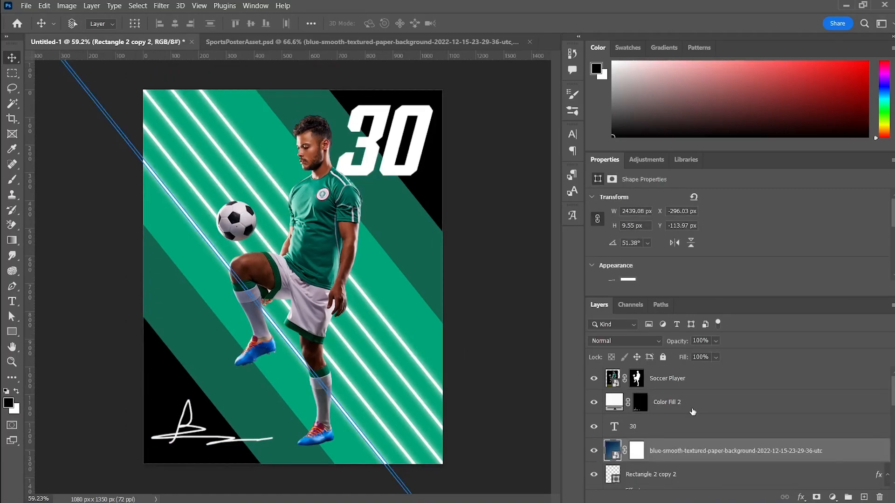
key(Return)
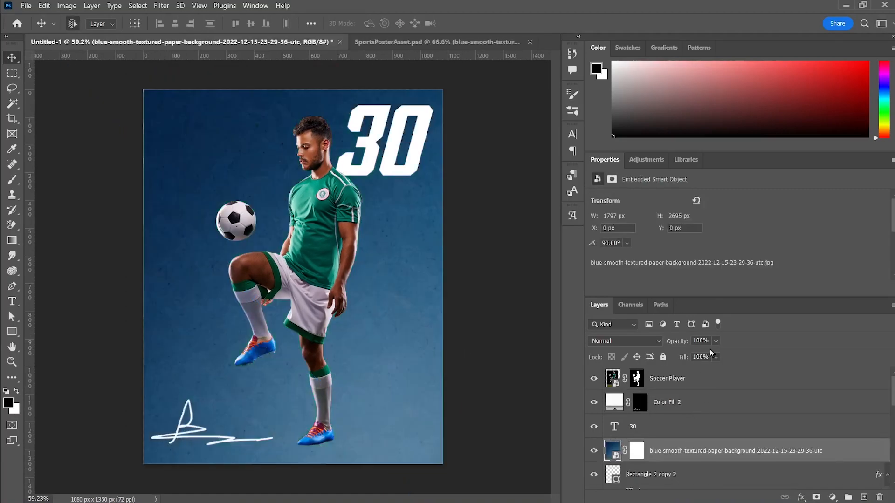
Set the paper texture layer to the Overlay blend mode with 68% opacity
click(644, 340)
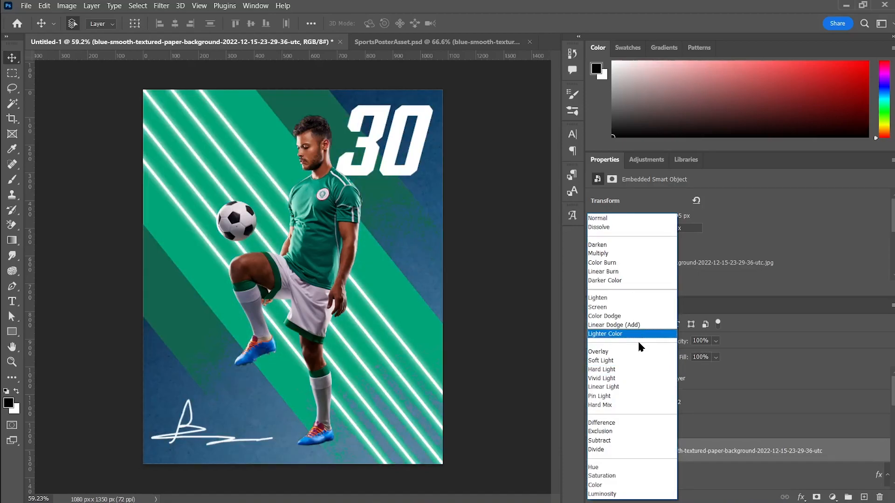
click(638, 353)
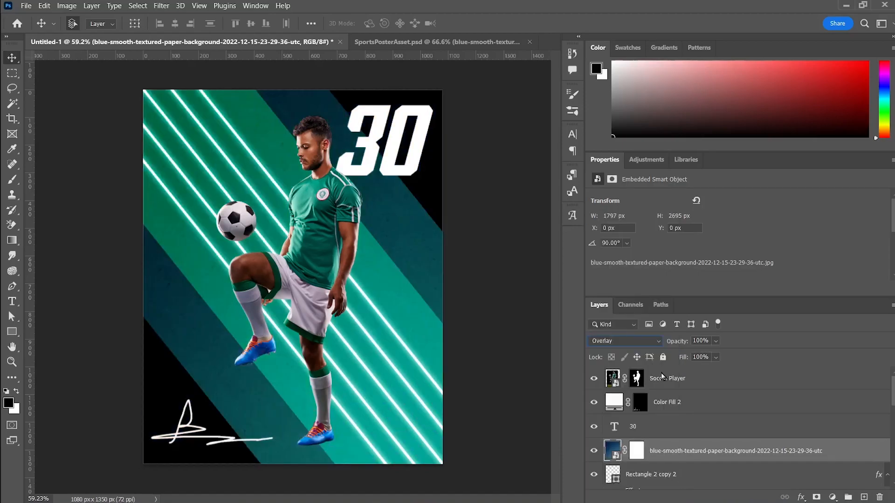
click(716, 341)
drag(720, 353, 715, 355)
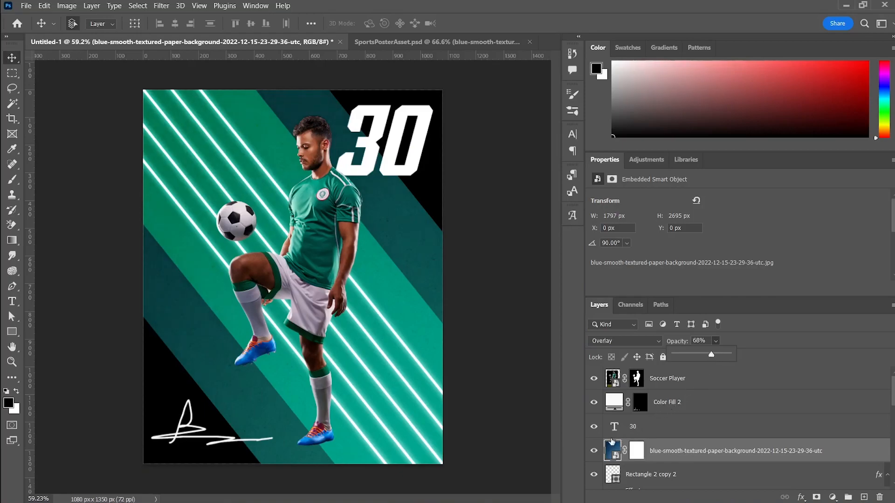
Shift the paper texture up and left until it is centred vertically on the canvas, and fine-tune its opacity and placement
key(ctrl+t)
drag(363, 293, 320, 279)
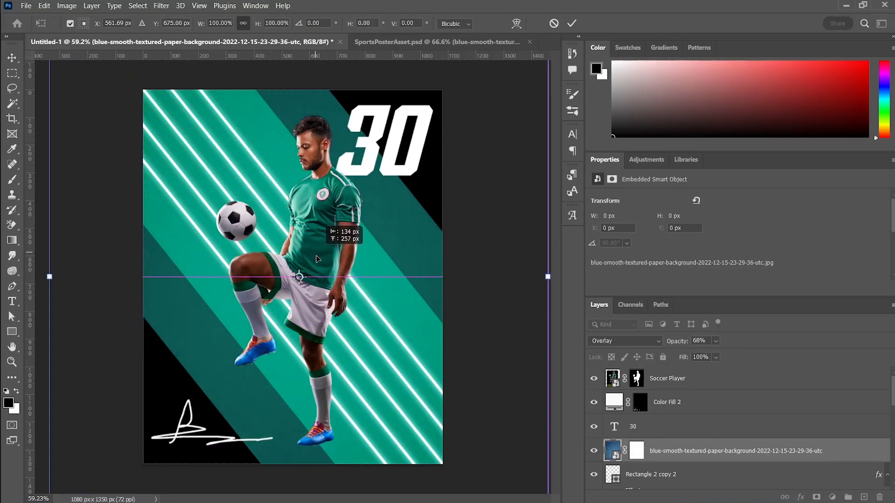
key(Return)
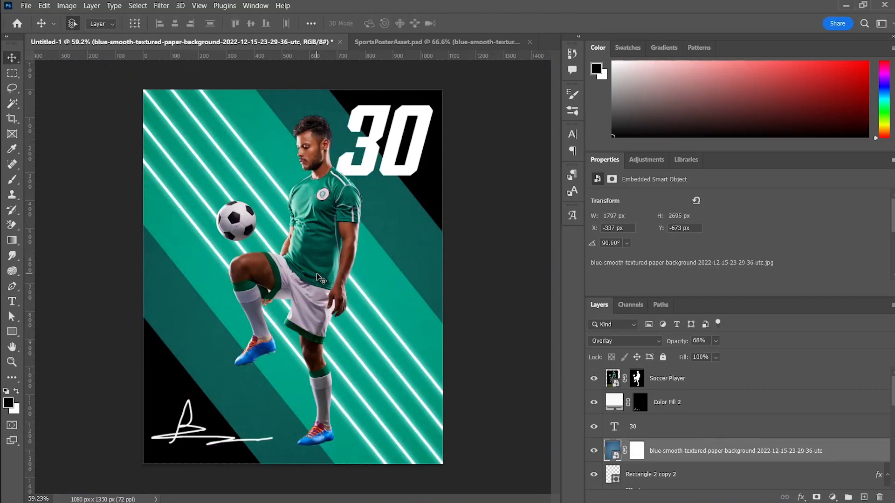
drag(716, 340, 713, 359)
drag(439, 257, 426, 257)
click(508, 348)
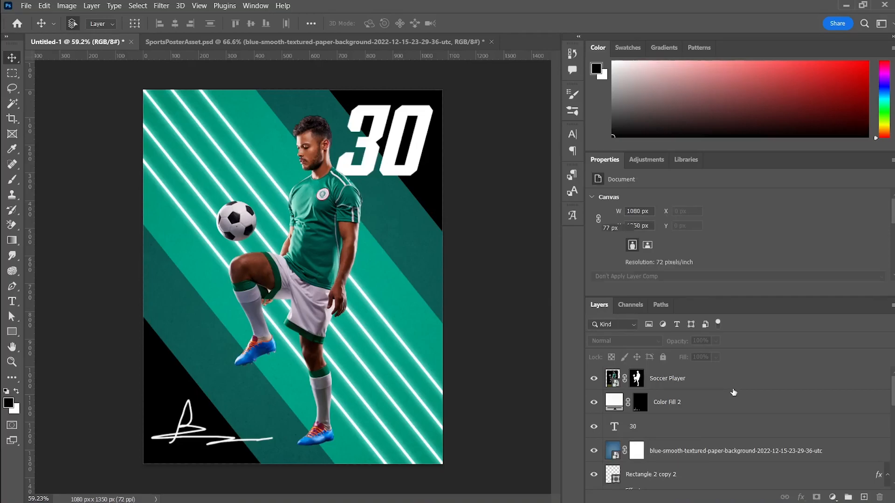
Stamp all visible layers into a new layer above Soccer Player and open the Camera Raw Filter on it
click(734, 385)
key(ctrl+shift+alt+e)
click(161, 6)
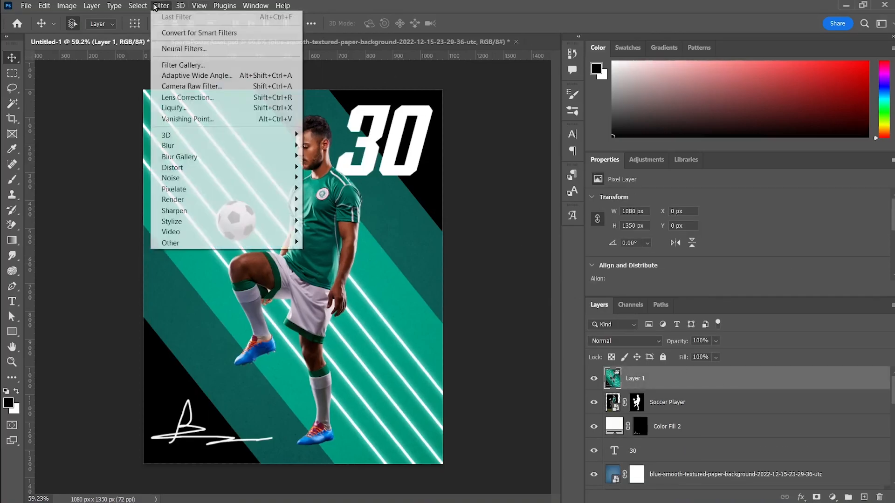
click(221, 85)
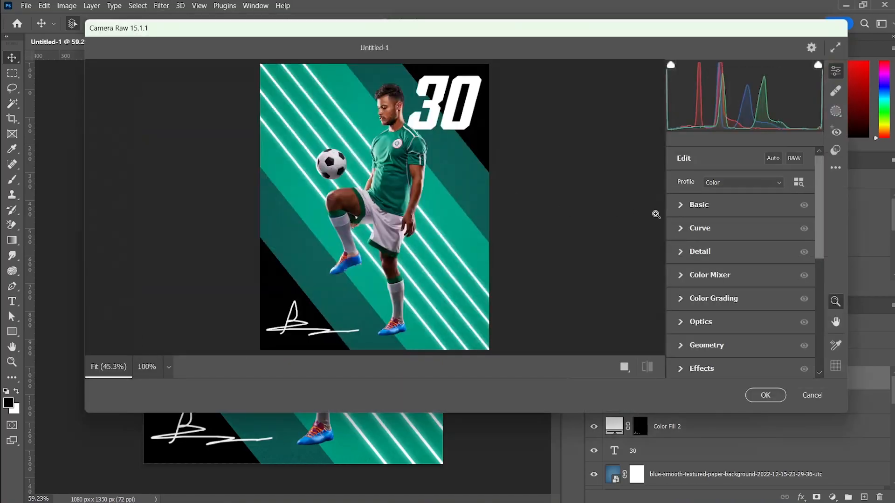
Adjust the merged poster's tone and colour grading in Camera Raw for stronger contrast and a cooler teal look
click(688, 211)
drag(741, 271, 724, 343)
click(759, 270)
scroll(755, 252, down, 3)
drag(741, 233, 739, 317)
click(681, 340)
drag(774, 225, 774, 218)
drag(705, 291, 705, 294)
drag(773, 217, 791, 204)
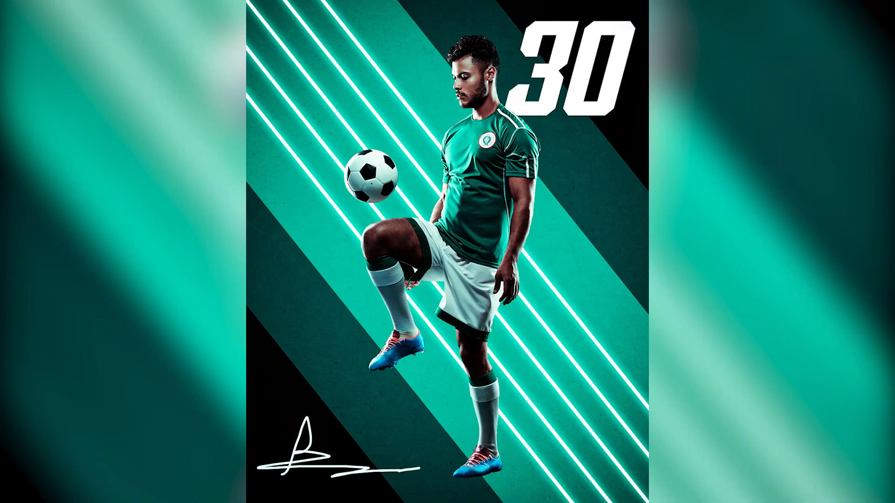